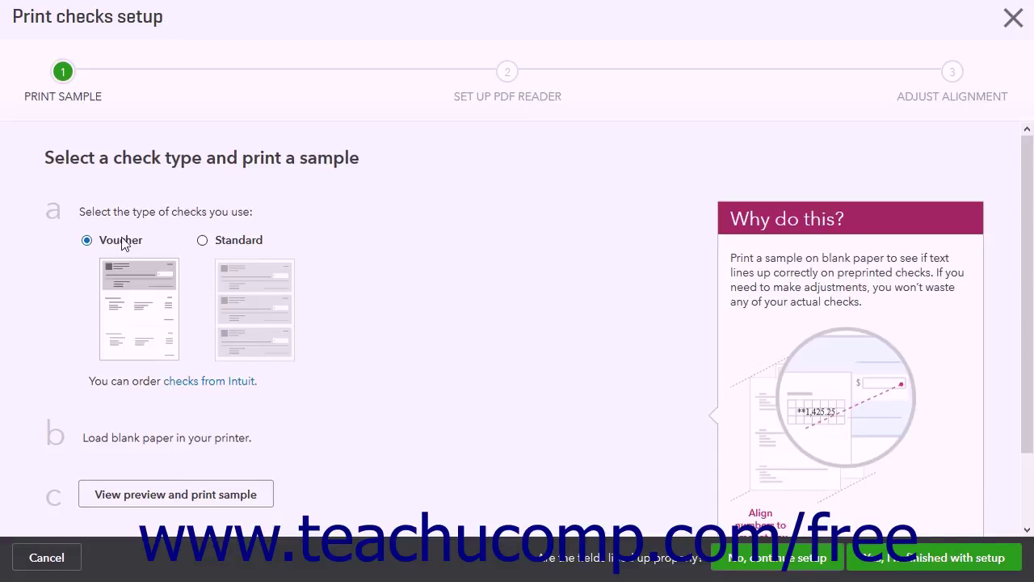
- Choose the Voucher check type and complete the print setup through the PDF reader and alignment stages
{"action": "left_click", "coordinate": [202, 240]}
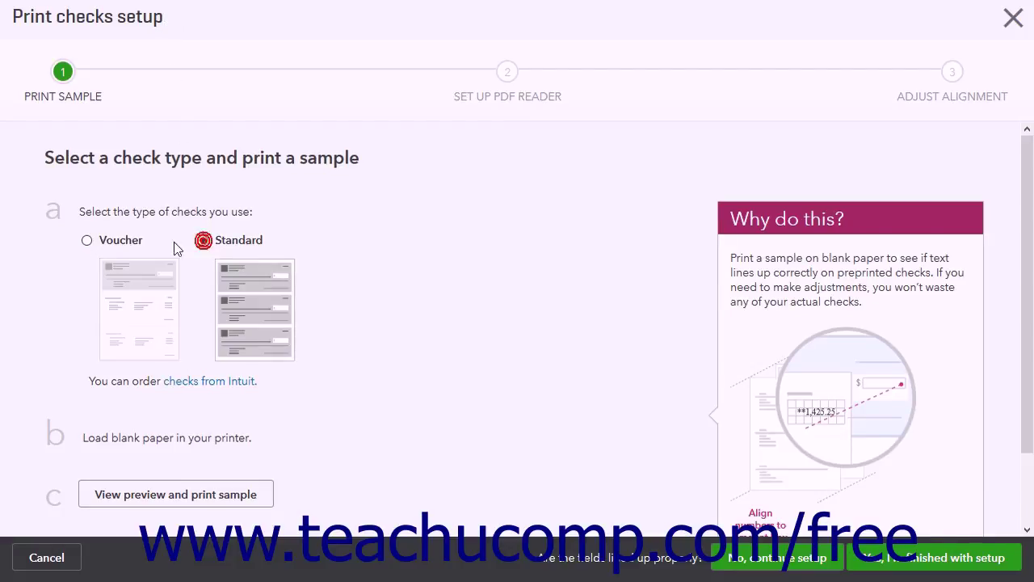
{"action": "left_click", "coordinate": [89, 241]}
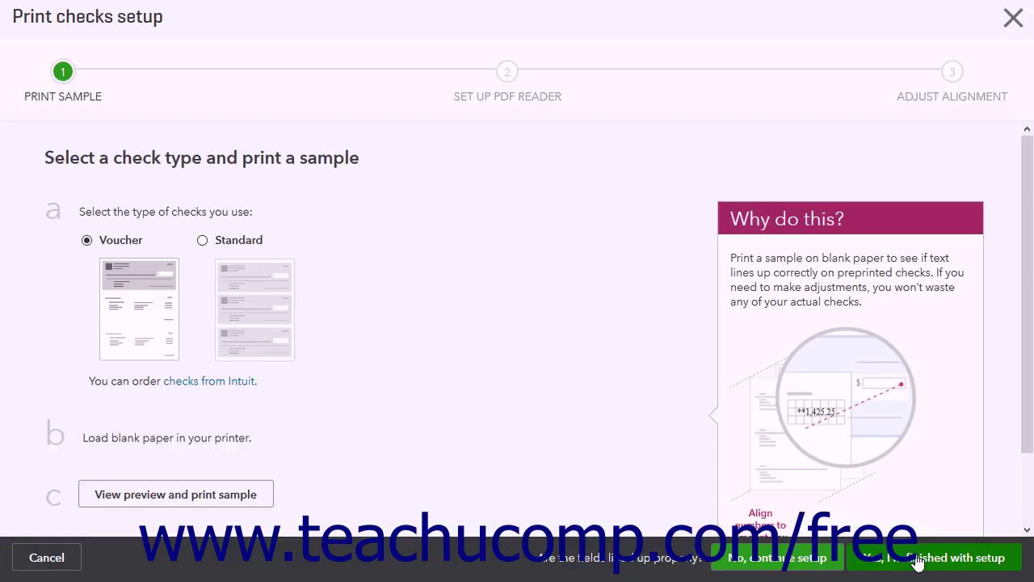
{"action": "left_click", "coordinate": [805, 559]}
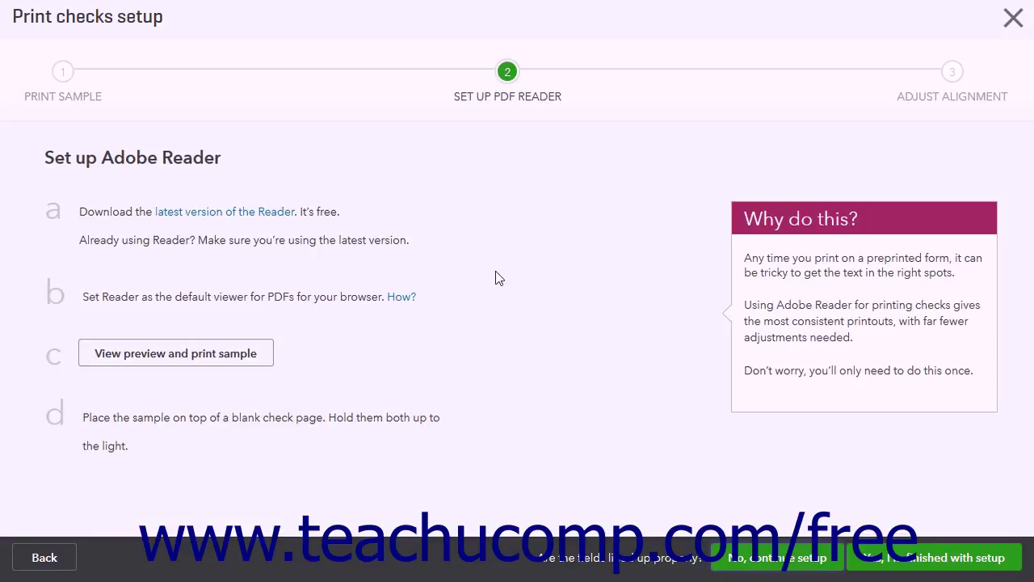
{"action": "left_click", "coordinate": [759, 559]}
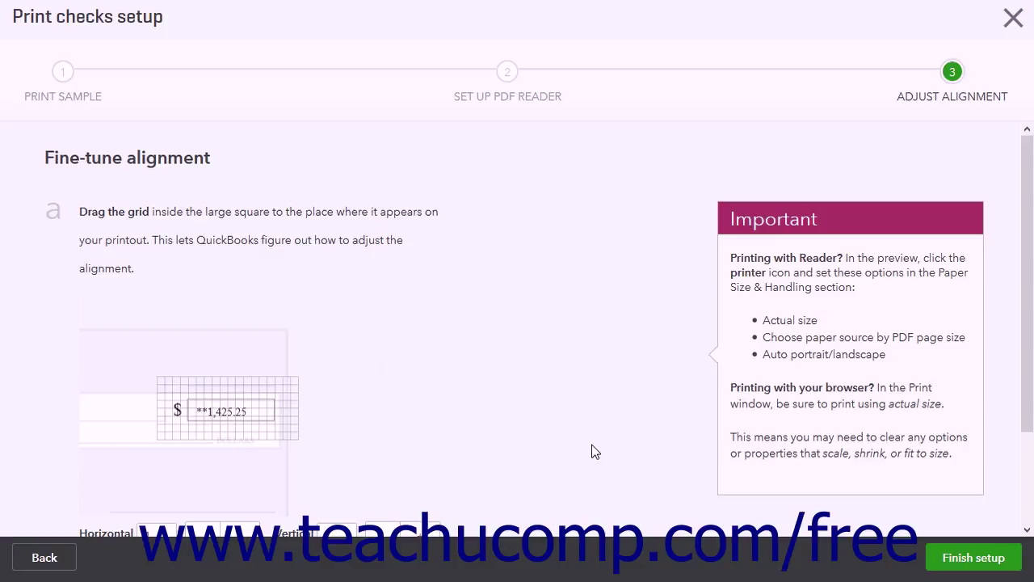
{"action": "left_click", "coordinate": [969, 566]}
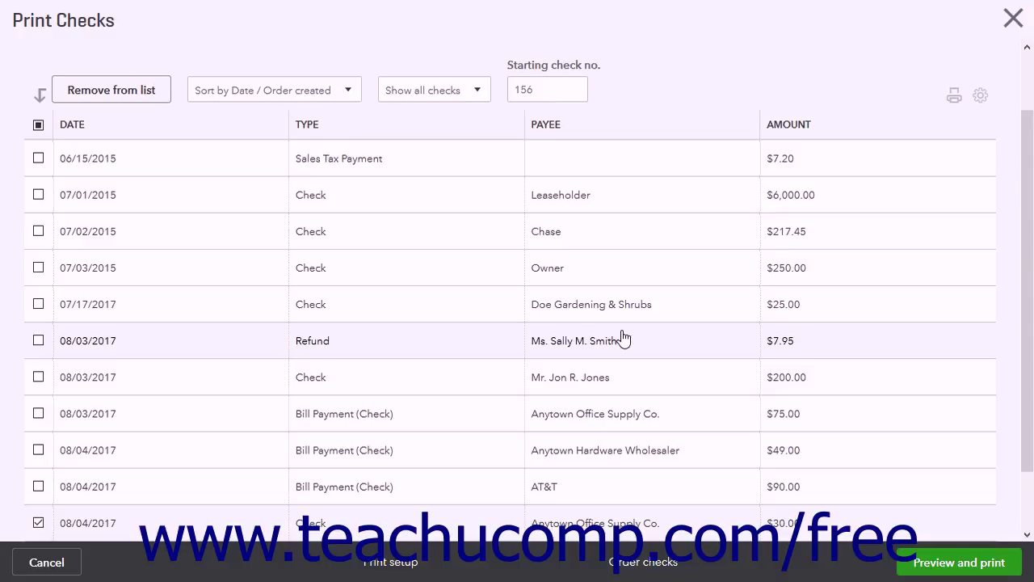
- Reopen the check print setup and finish it directly from the sample stage, with Voucher as the check type
{"action": "left_click", "coordinate": [115, 24]}
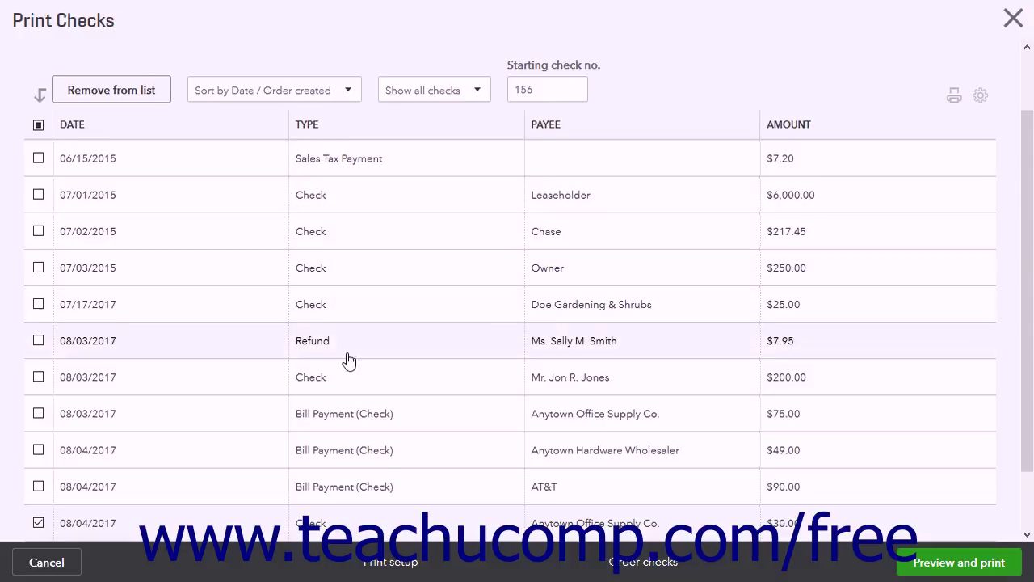
{"action": "left_click", "coordinate": [388, 564]}
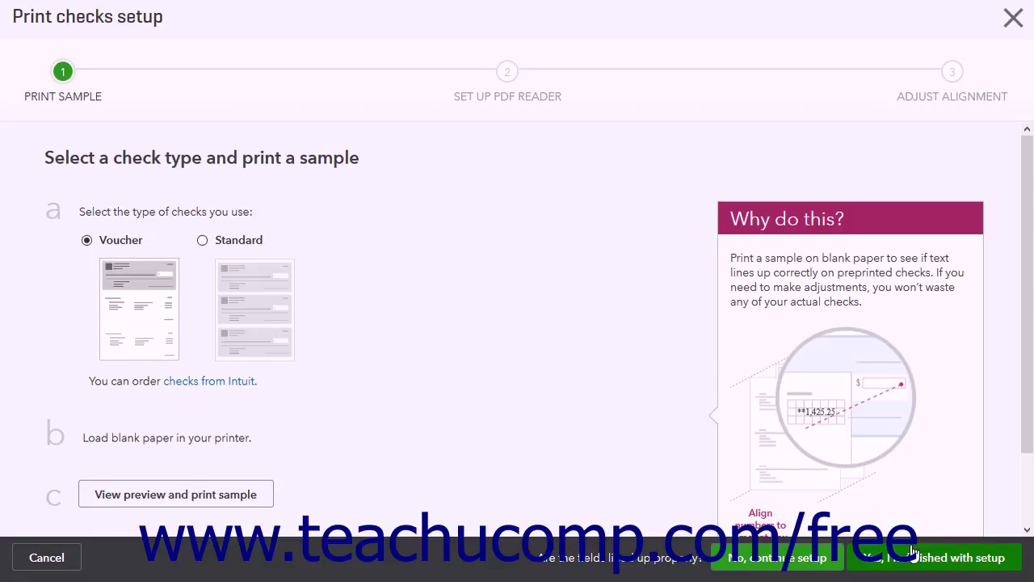
{"action": "left_click", "coordinate": [924, 568]}
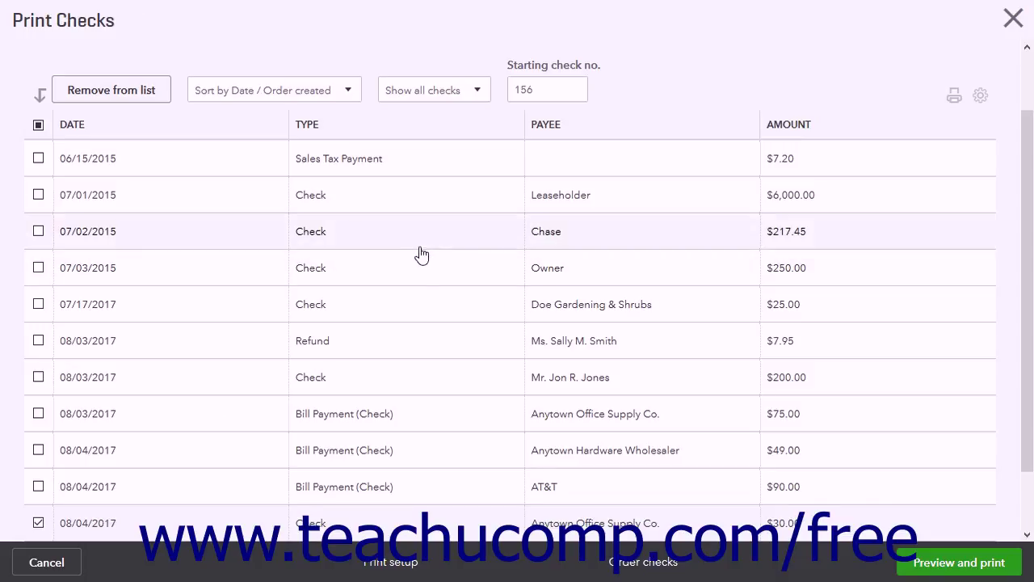
- Choose Checking as the bank account to print checks from
{"action": "scroll", "coordinate": [408, 252], "scroll_direction": "up", "scroll_amount": 2}
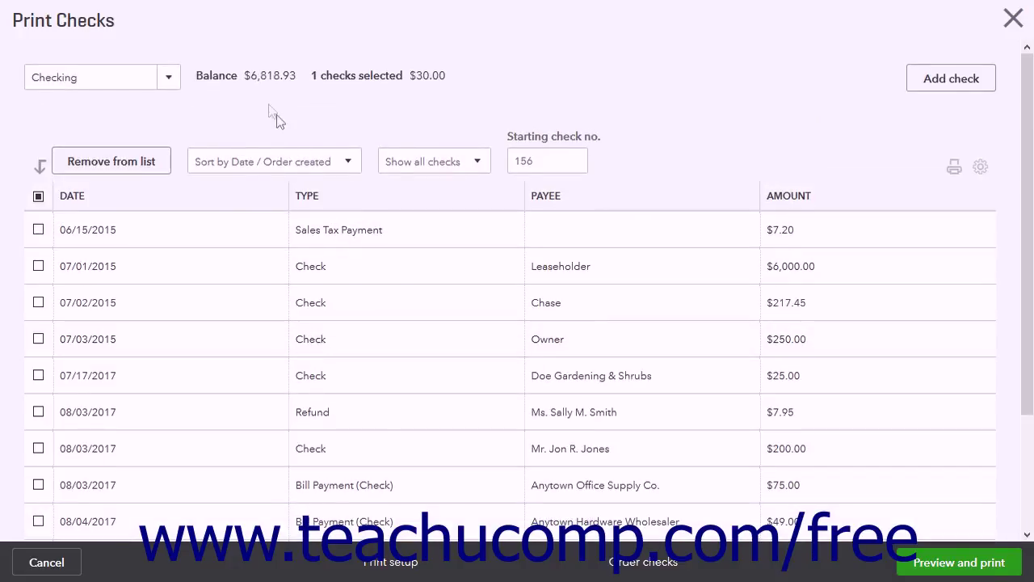
{"action": "left_click", "coordinate": [168, 79]}
{"action": "left_click", "coordinate": [139, 140]}
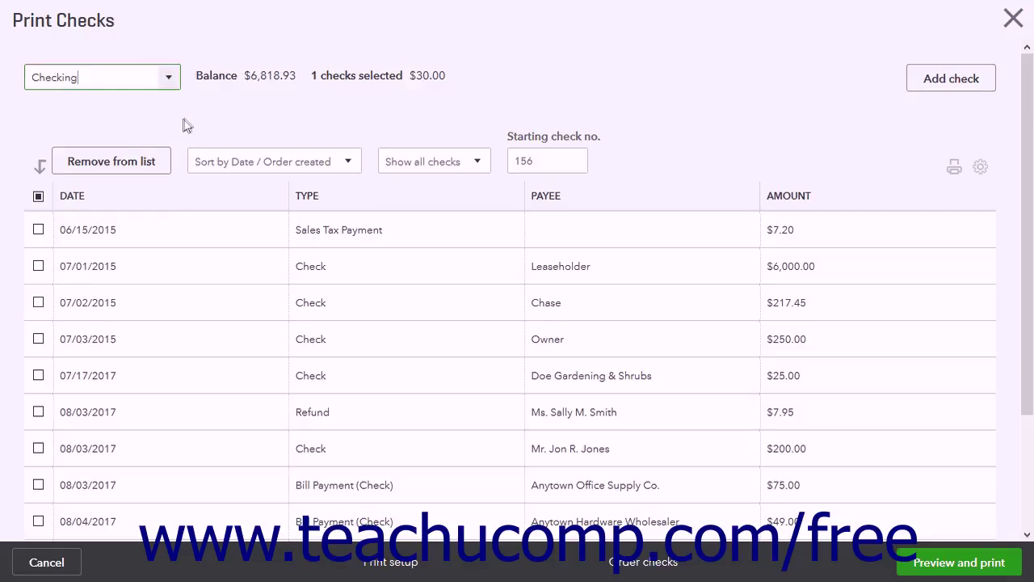
{"action": "left_click", "coordinate": [225, 82]}
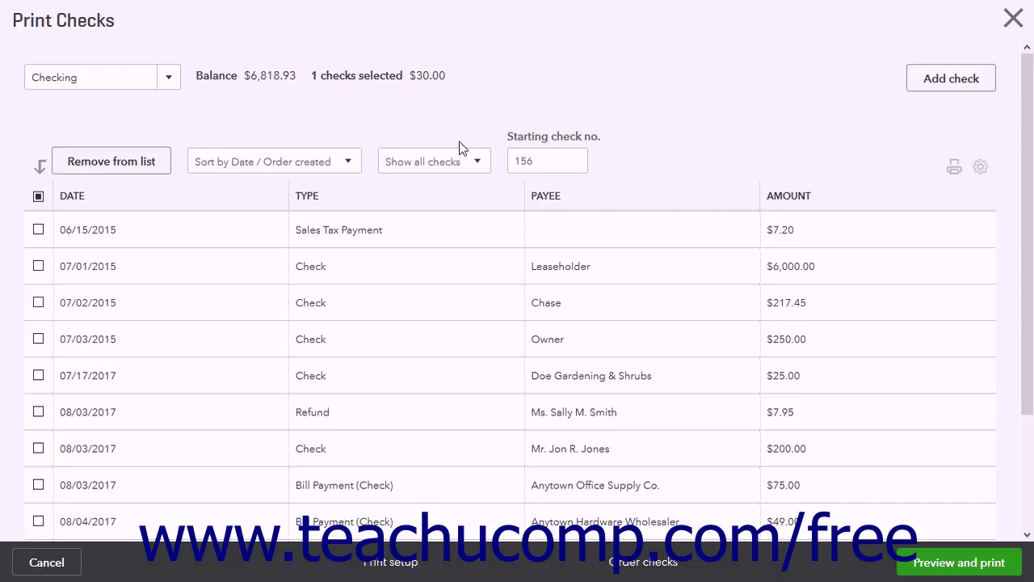
- Add the 06/15/2015 sales tax payment to the selected checks, and request but decline removing the selection from the list
{"action": "left_click", "coordinate": [38, 230]}
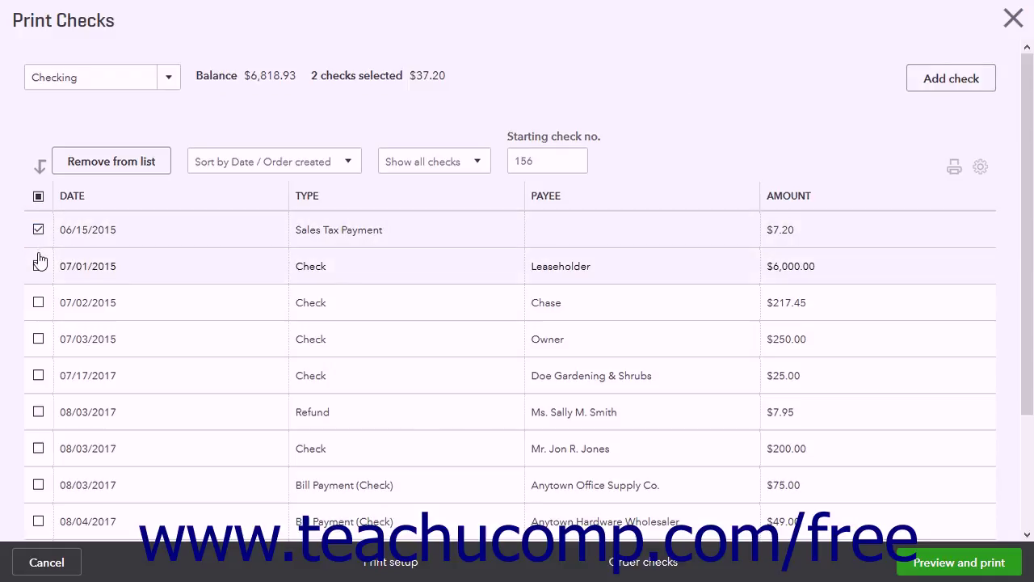
{"action": "left_click", "coordinate": [134, 165]}
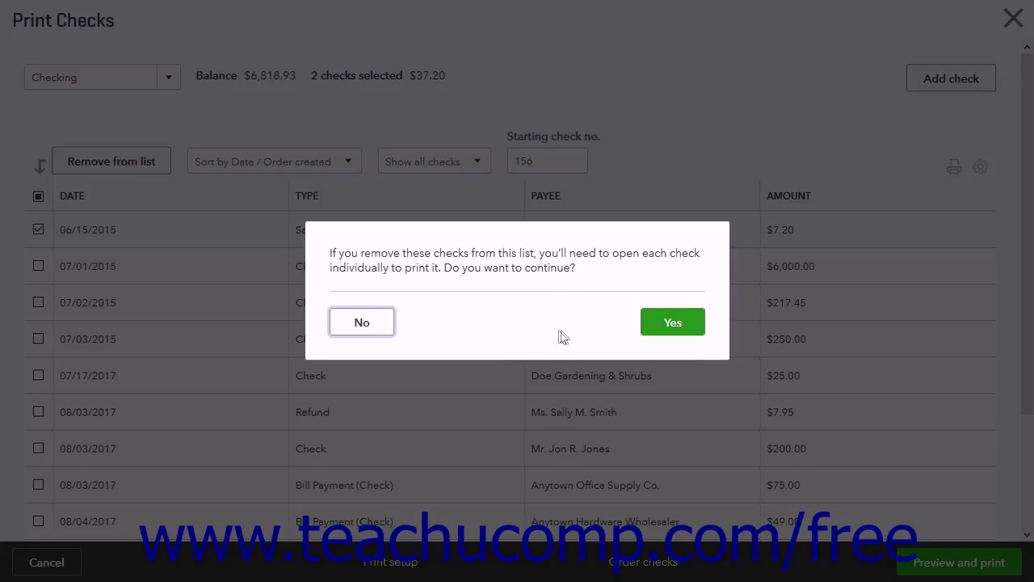
{"action": "left_click", "coordinate": [383, 334]}
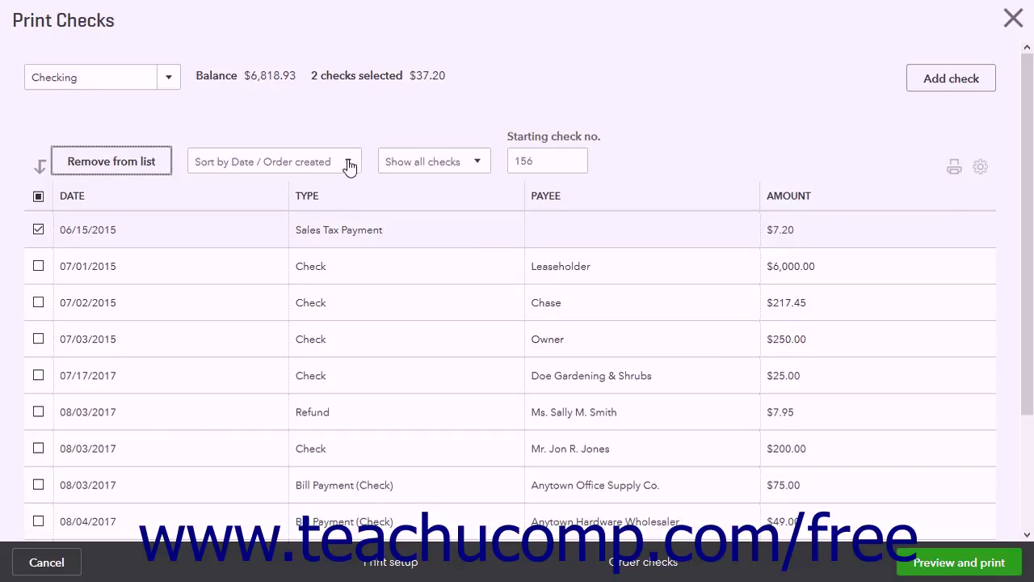
- Examine the sort orders and check-type filters available for the check list
{"action": "left_click", "coordinate": [349, 165]}
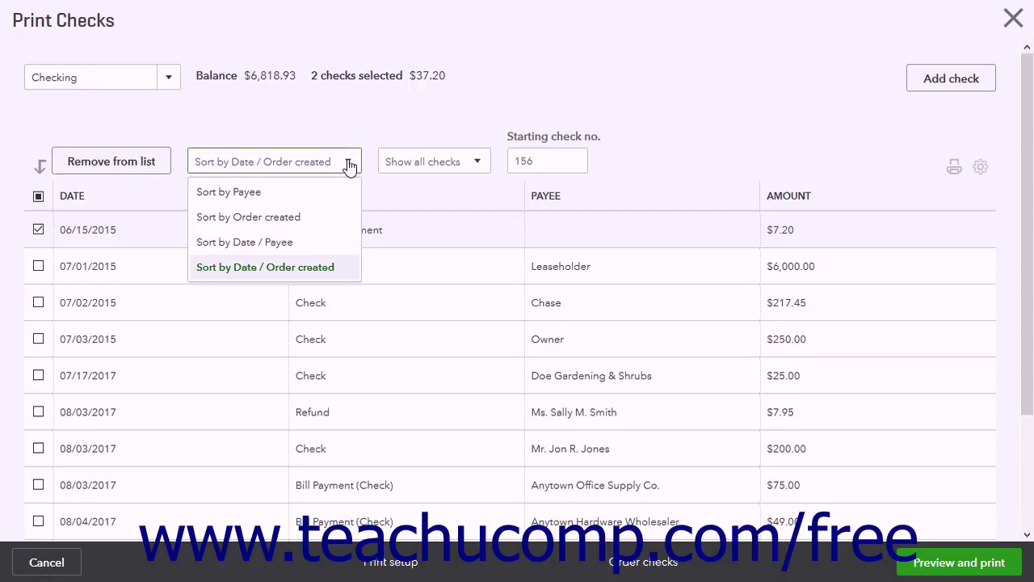
{"action": "left_click", "coordinate": [349, 165]}
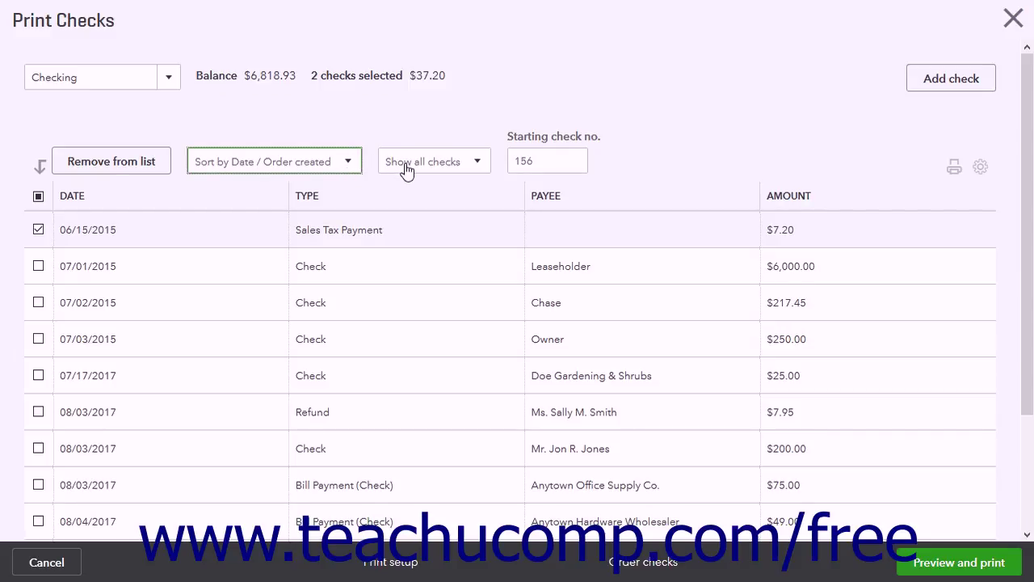
{"action": "left_click", "coordinate": [478, 164]}
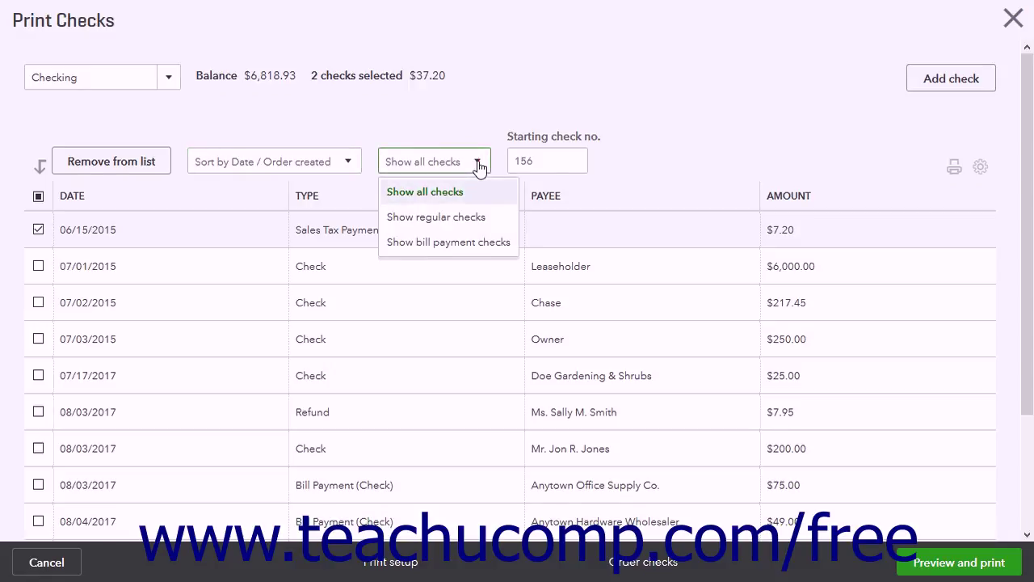
{"action": "left_click", "coordinate": [479, 164]}
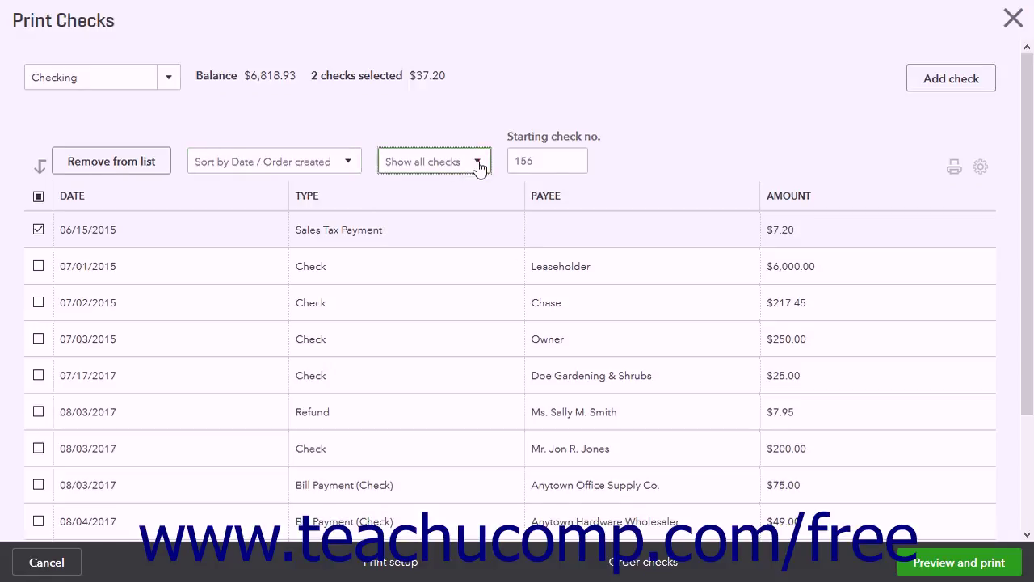
- Set the starting check number to 157
{"action": "left_click", "coordinate": [534, 161]}
{"action": "type", "text": "157"}
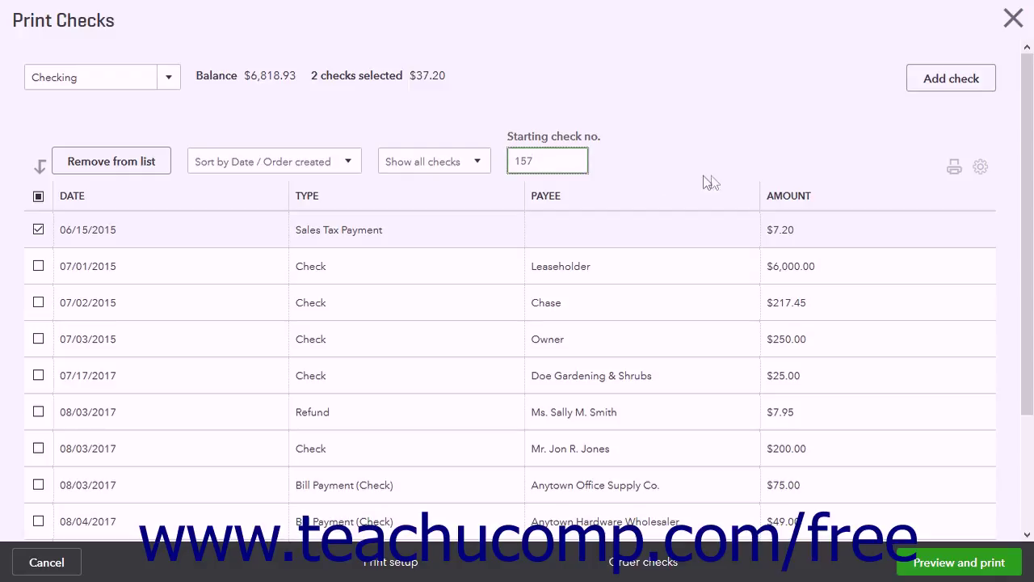
- View the printable version of the check list, cancel its printing and close it
{"action": "left_click", "coordinate": [955, 170]}
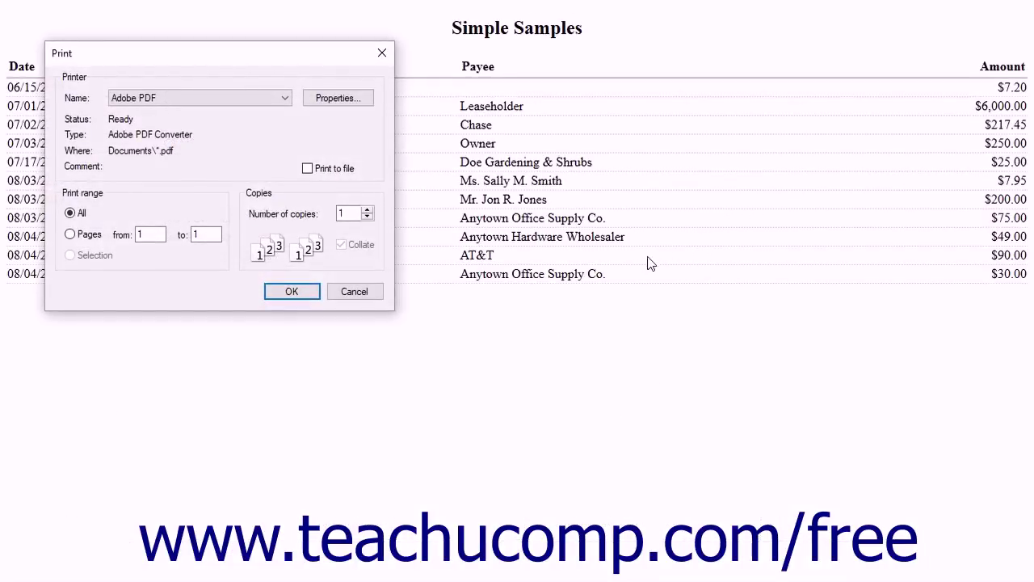
{"action": "left_click", "coordinate": [353, 294]}
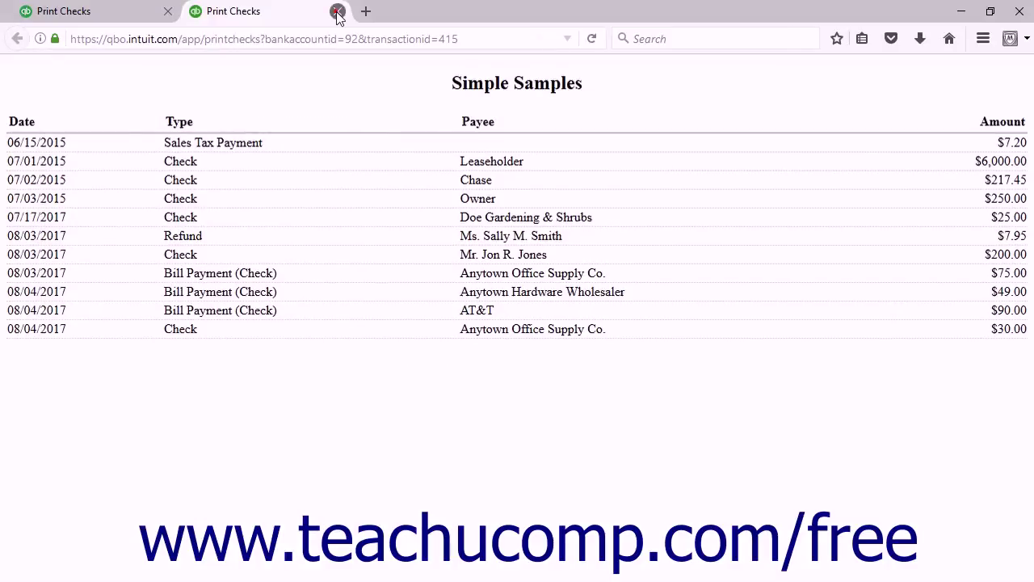
{"action": "left_click", "coordinate": [338, 11]}
- Examine the check list's display settings for visible columns and number of rows, and close them
{"action": "left_click", "coordinate": [979, 178]}
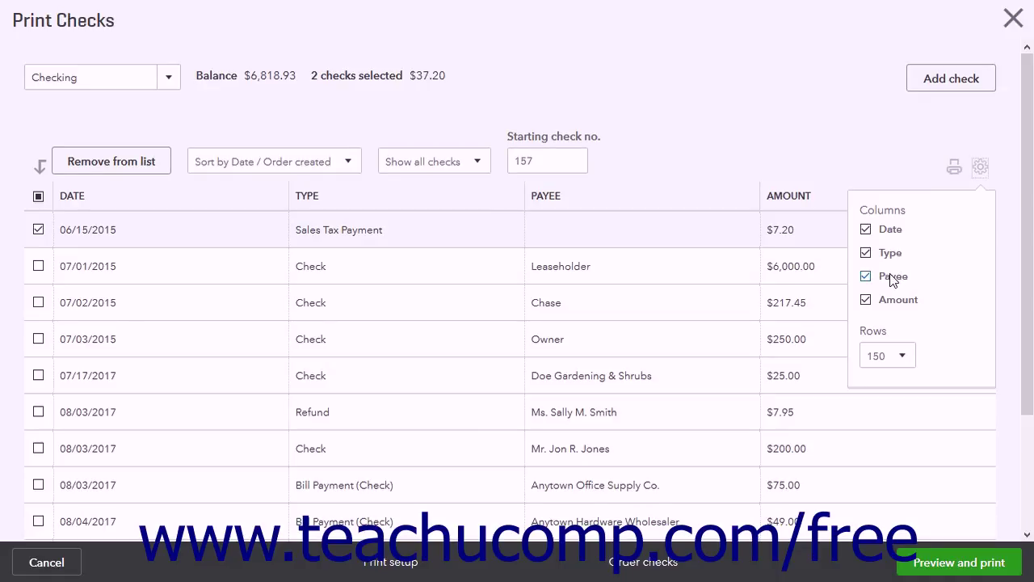
{"action": "left_click", "coordinate": [903, 356]}
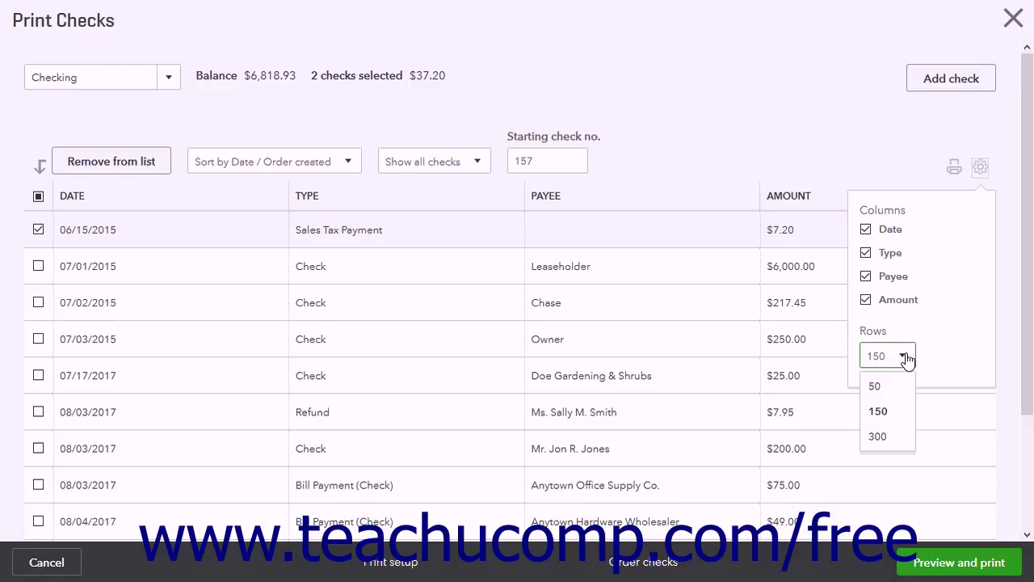
{"action": "left_click", "coordinate": [905, 357]}
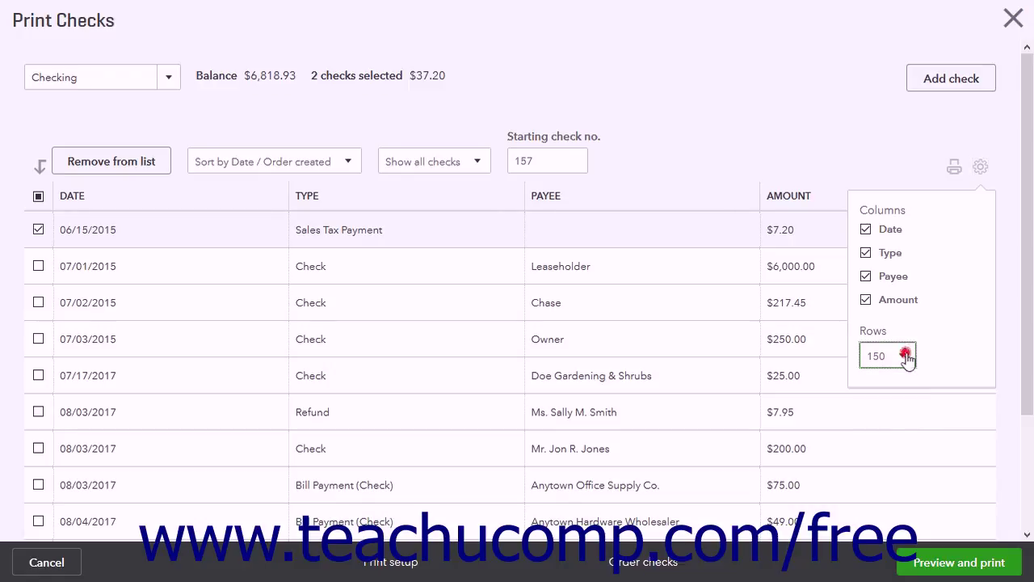
{"action": "left_click", "coordinate": [980, 167]}
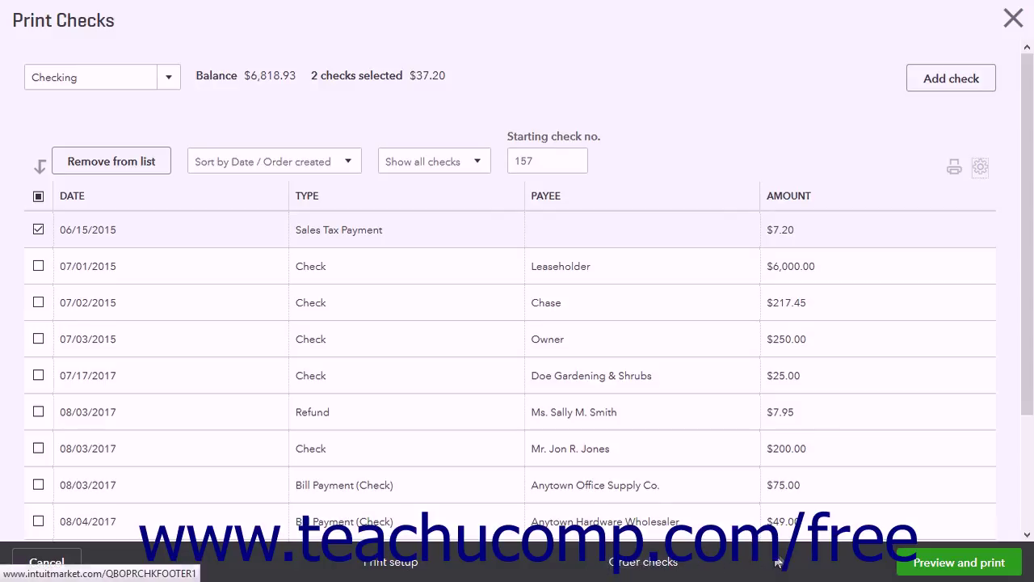
- Preview and print the selected checks, and answer the print check with "No, keep all checks in the Print Checks list"
{"action": "left_click", "coordinate": [979, 566]}
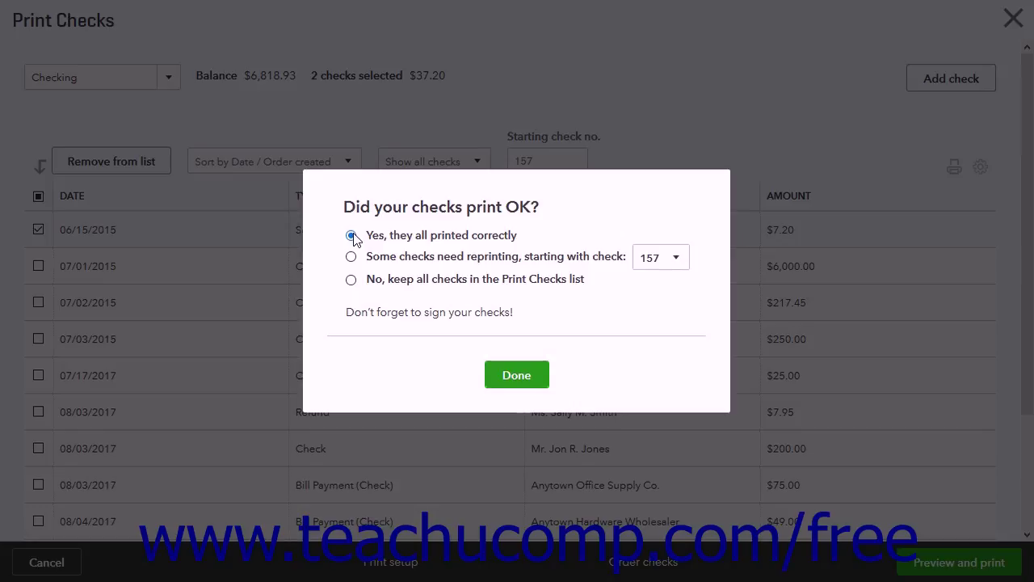
{"action": "left_click", "coordinate": [351, 257]}
{"action": "left_click", "coordinate": [677, 259]}
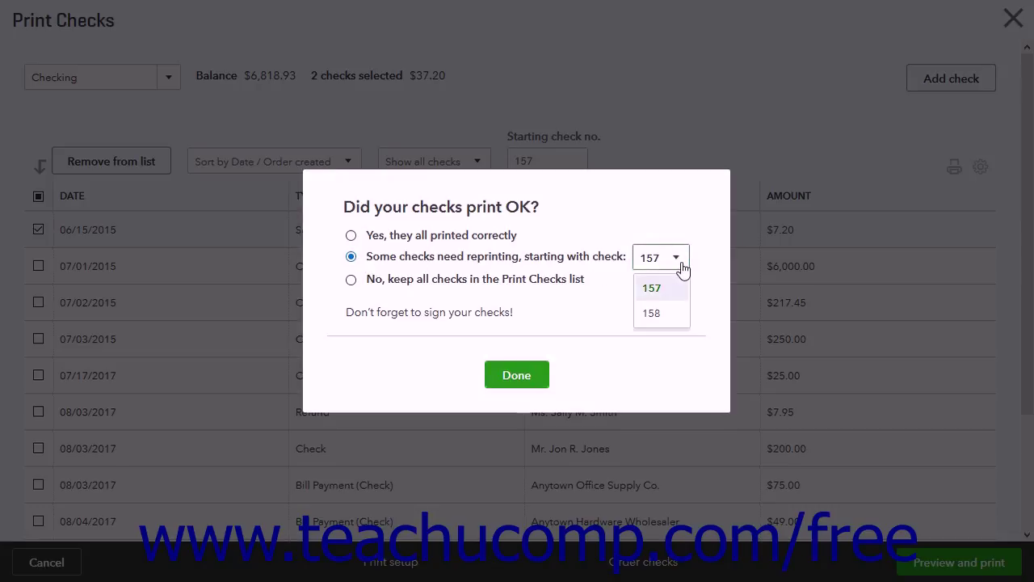
{"action": "left_click", "coordinate": [683, 268]}
{"action": "left_click", "coordinate": [350, 280]}
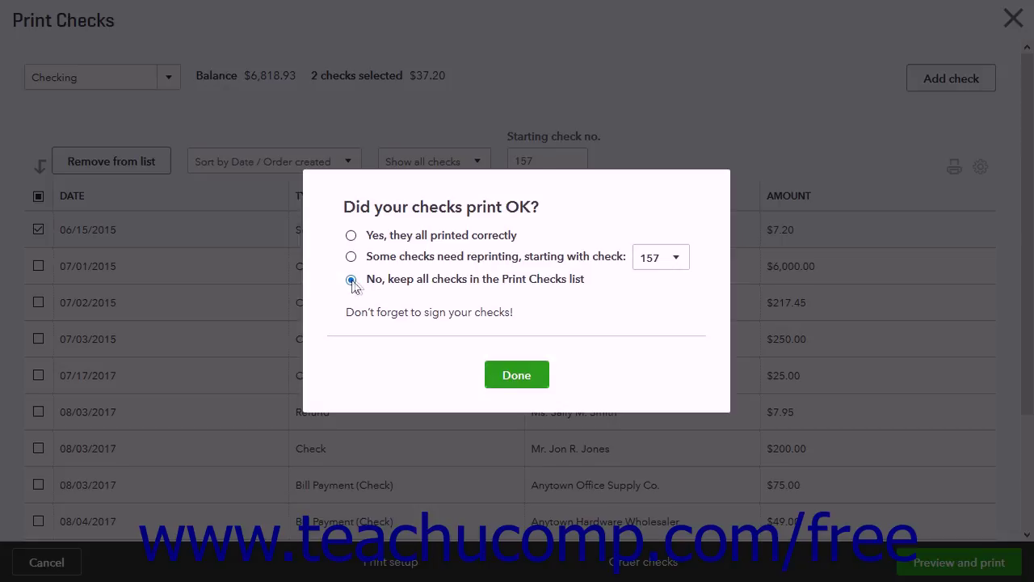
{"action": "left_click", "coordinate": [517, 376]}
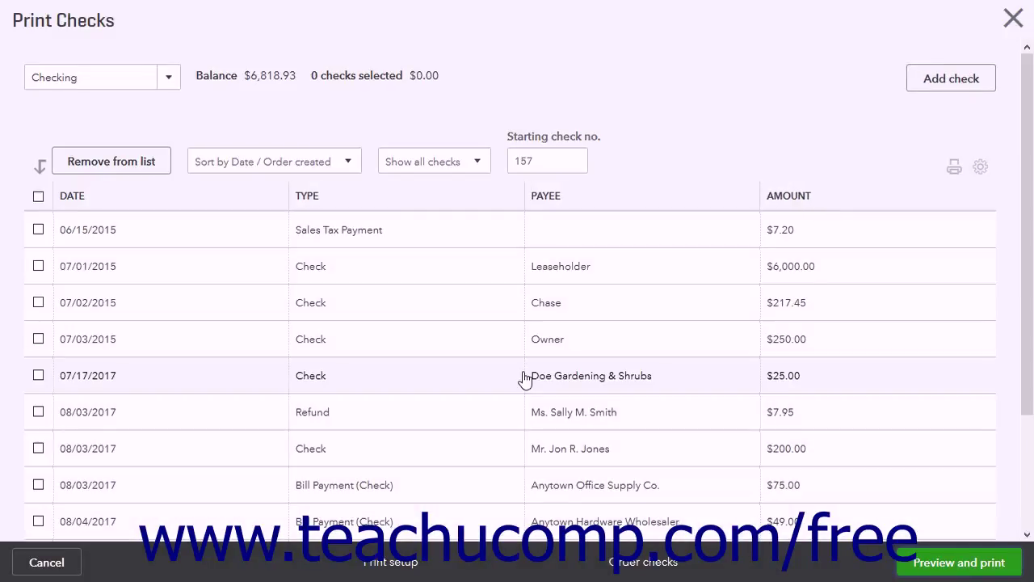